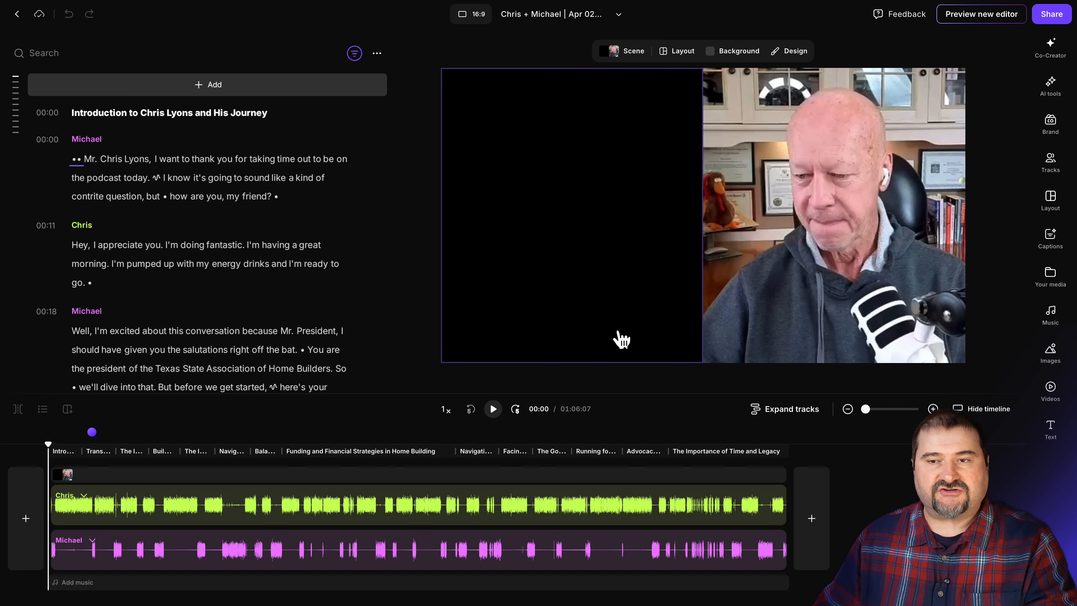
# Step: Remove all pauses and filler words from the podcast edit with the AI tools
pyautogui.click(1048, 97)
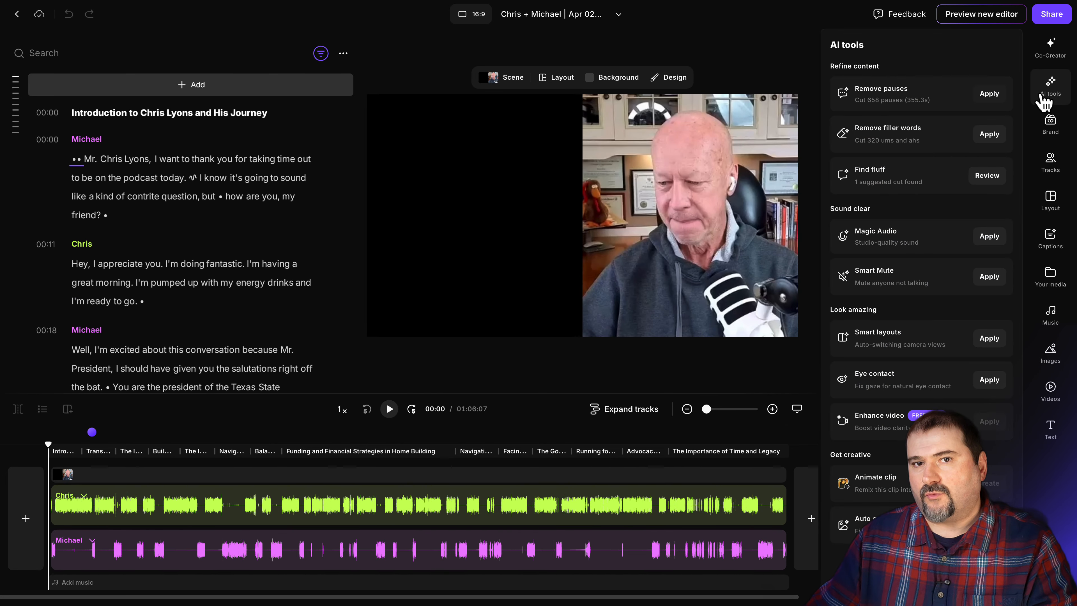
pyautogui.click(994, 95)
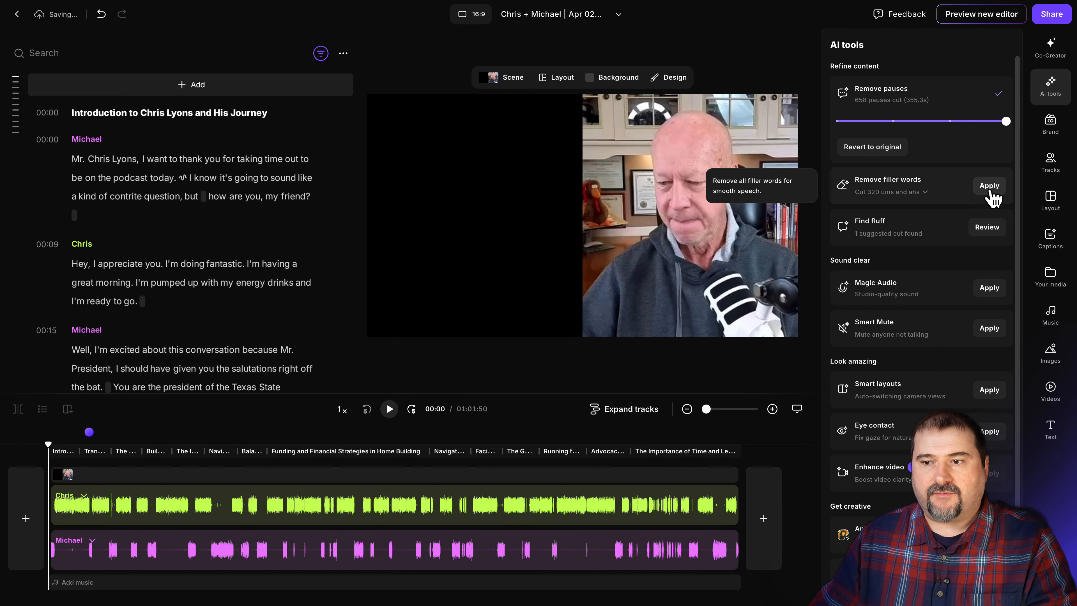
pyautogui.click(990, 191)
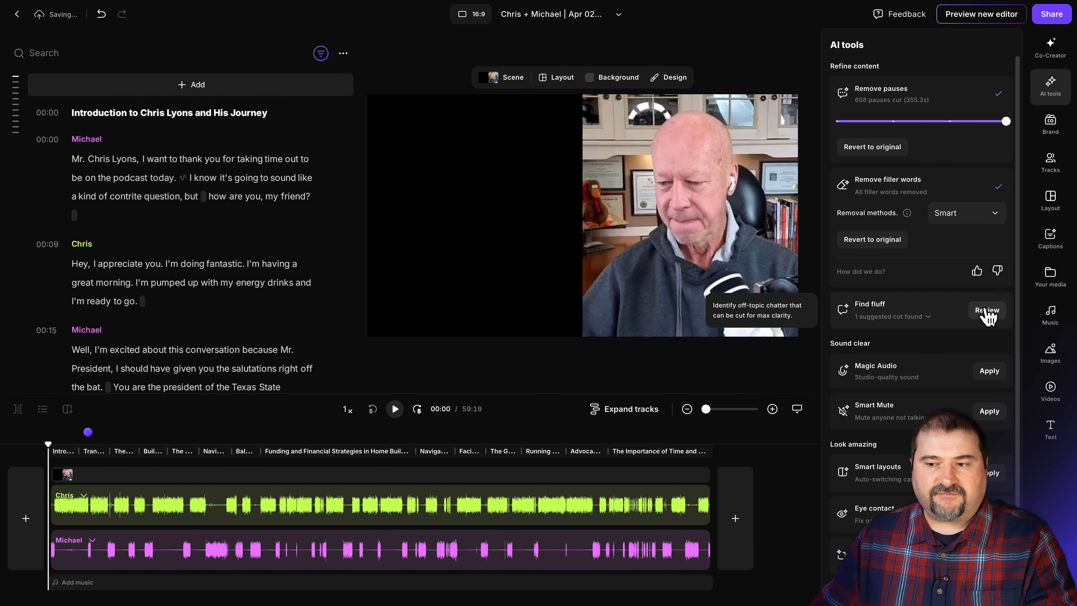
# Step: Review the suggested fluff and accept the cut, and enhance both speakers' sound with Magic Audio
pyautogui.click(985, 312)
pyautogui.click(405, 202)
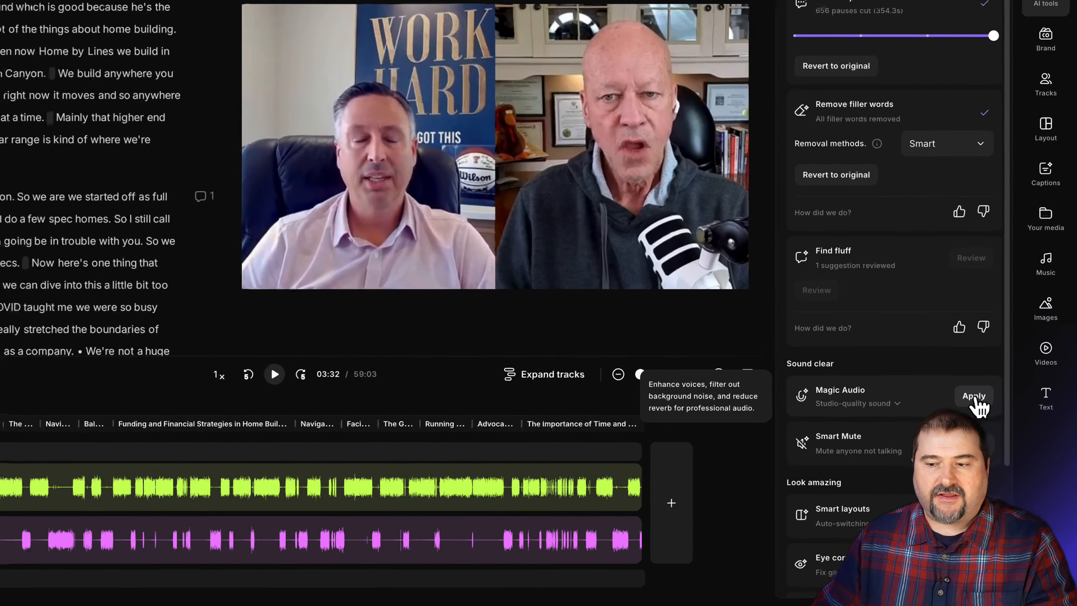
pyautogui.click(973, 396)
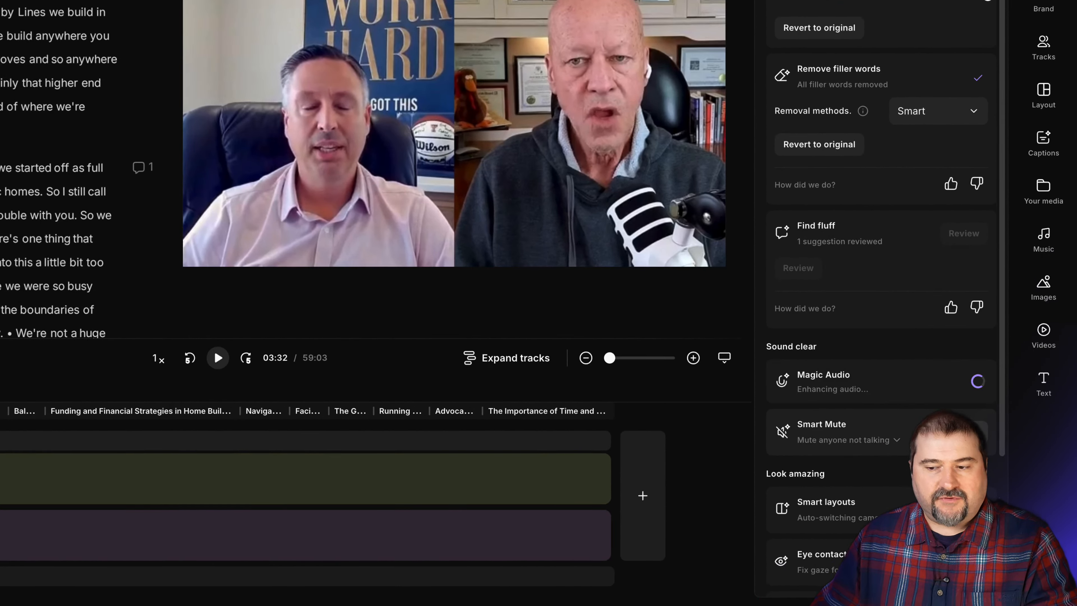
# Step: Mute non-speakers with Smart Mute and apply Smart layouts for auto-switching camera views
pyautogui.scroll(-6, 935, 414)
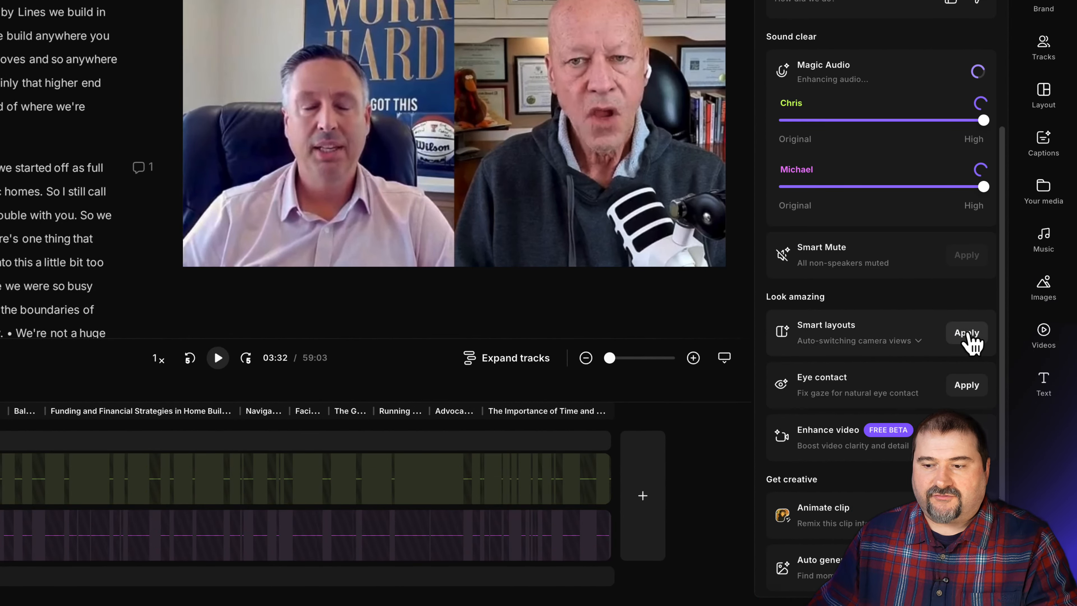
pyautogui.click(969, 335)
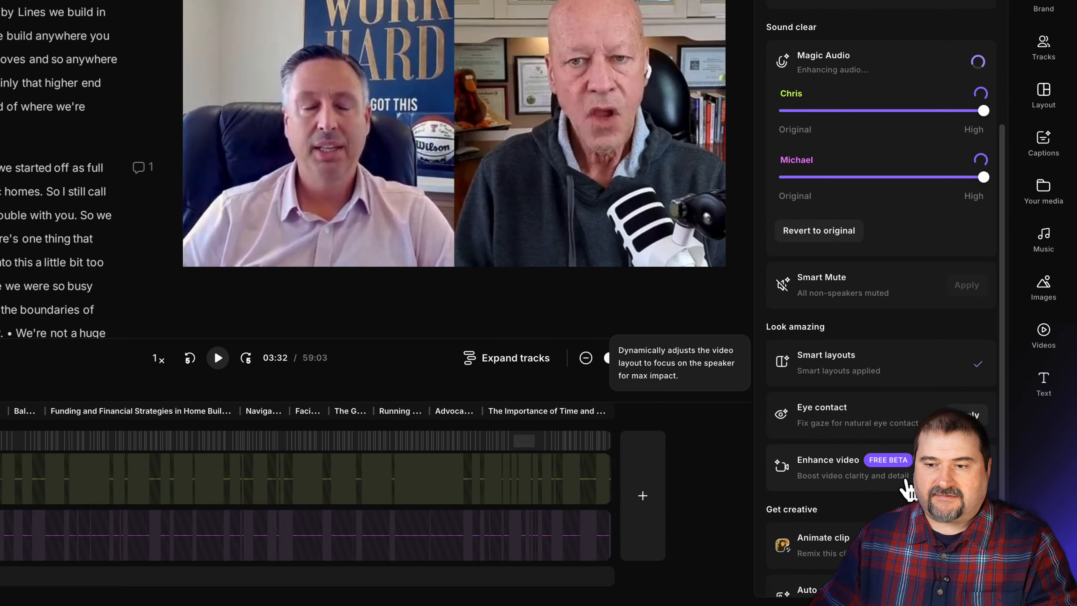
pyautogui.scroll(6, 905, 488)
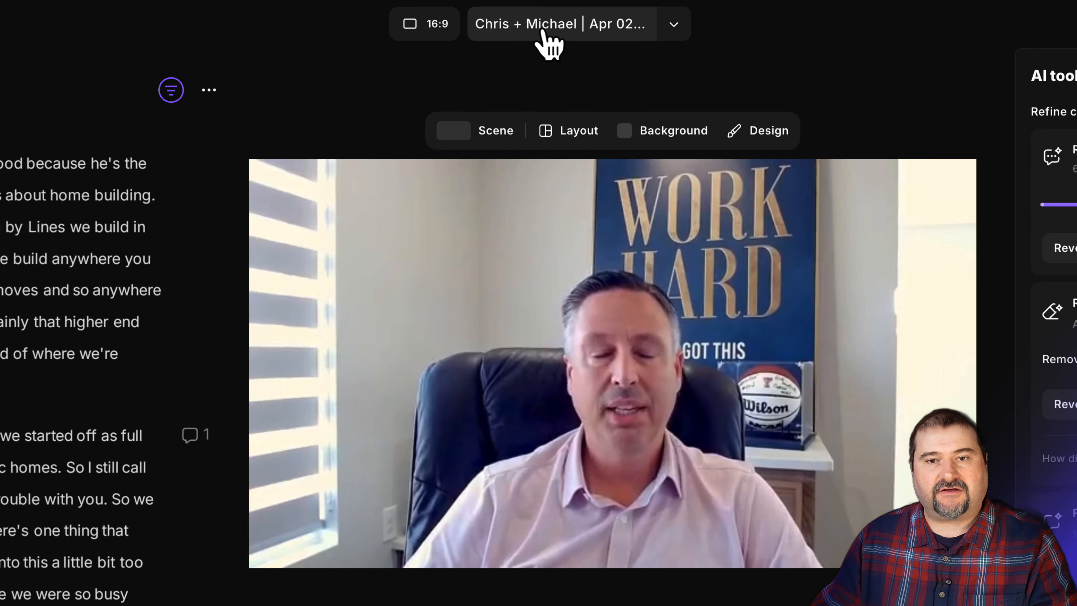
# Step: Rename the edit as "Video Version"
pyautogui.click(558, 24)
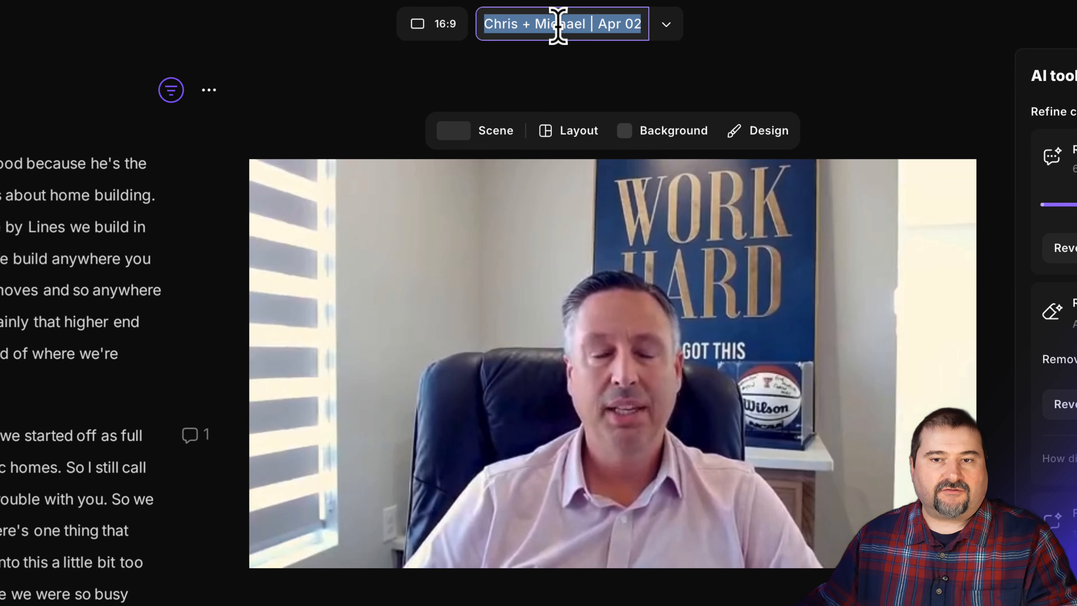
pyautogui.press('BackSpace')
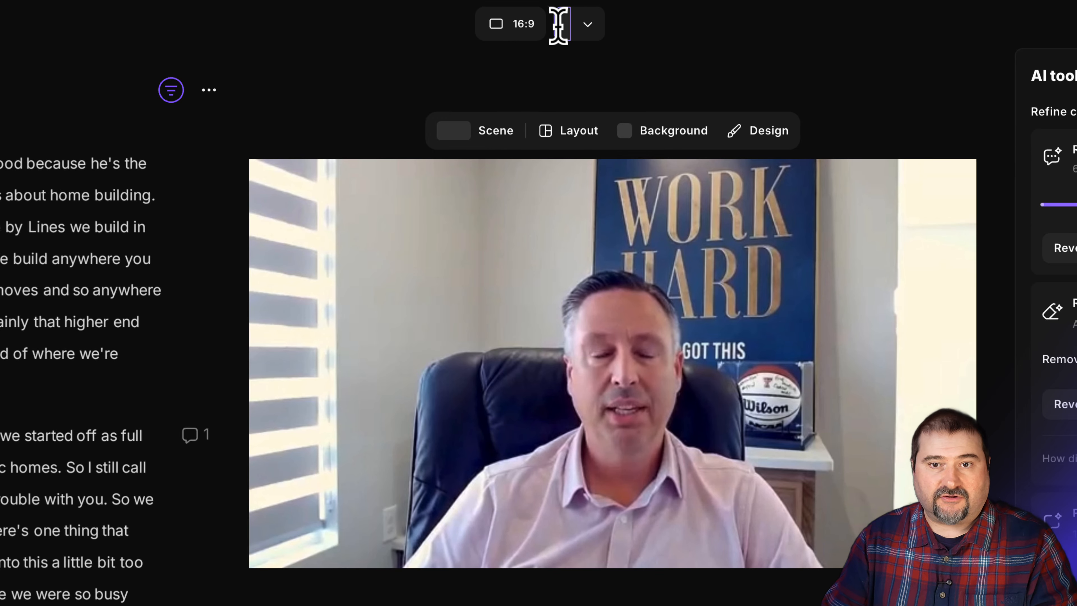
pyautogui.write('Video Version')
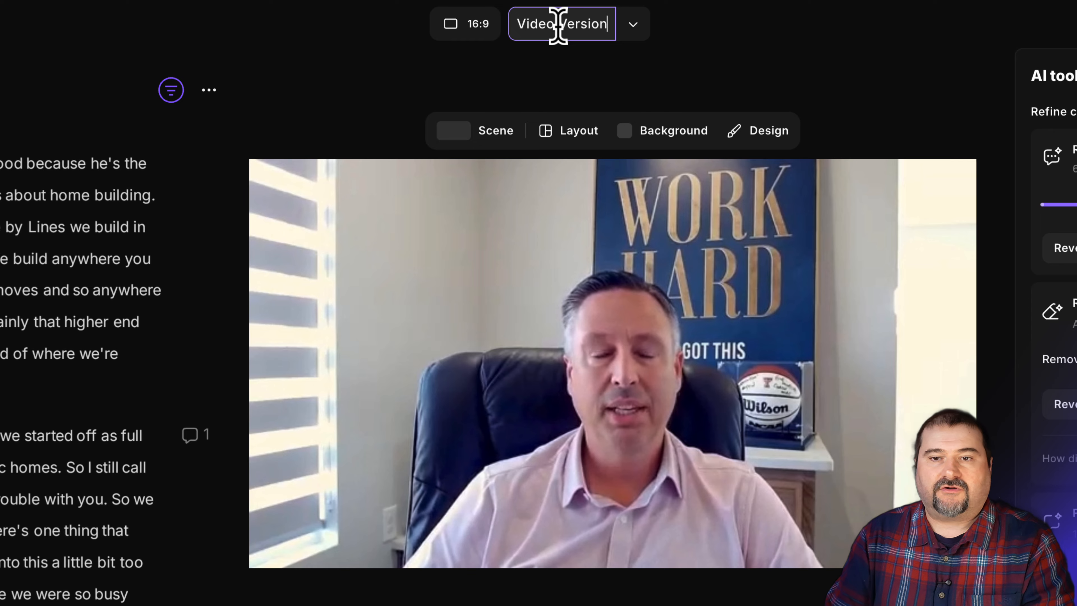
pyautogui.press('Return')
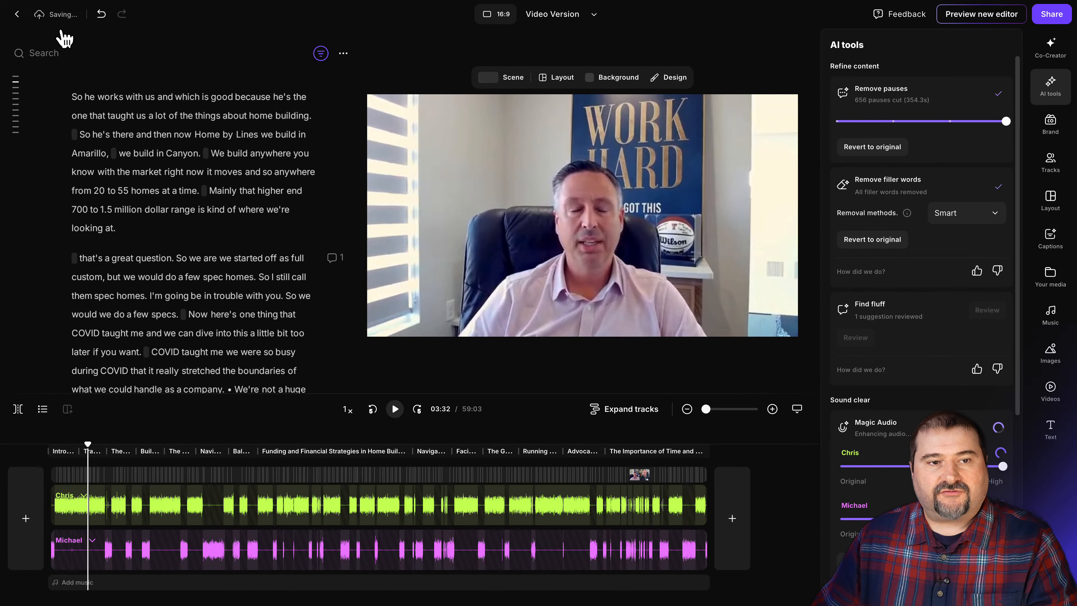
# Step: Return to the project's edits and examine the options available for the Video Version edit, including Duplicate
pyautogui.click(17, 14)
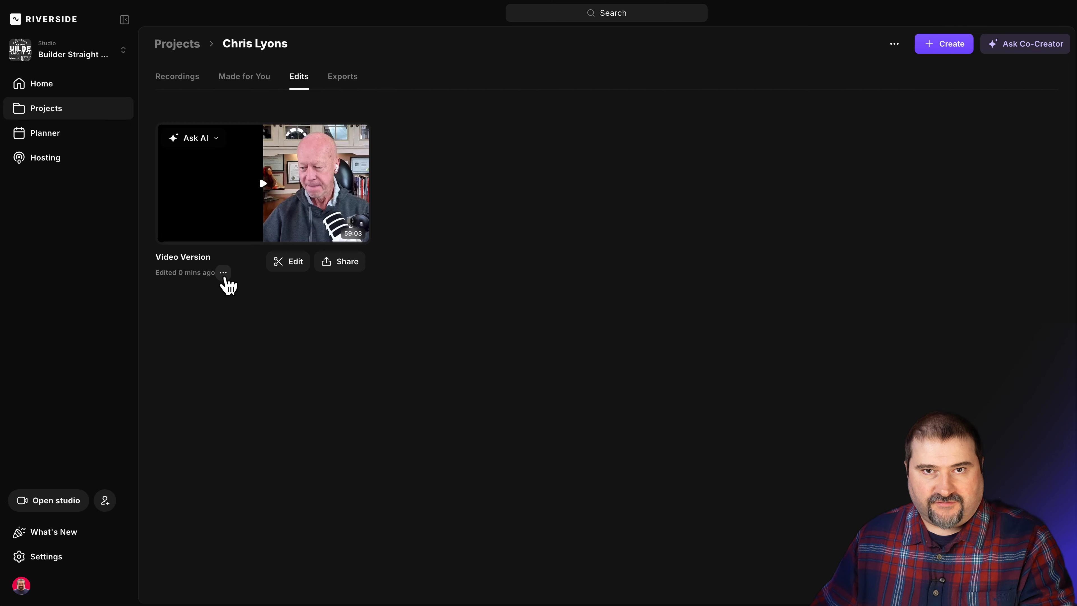
pyautogui.click(223, 273)
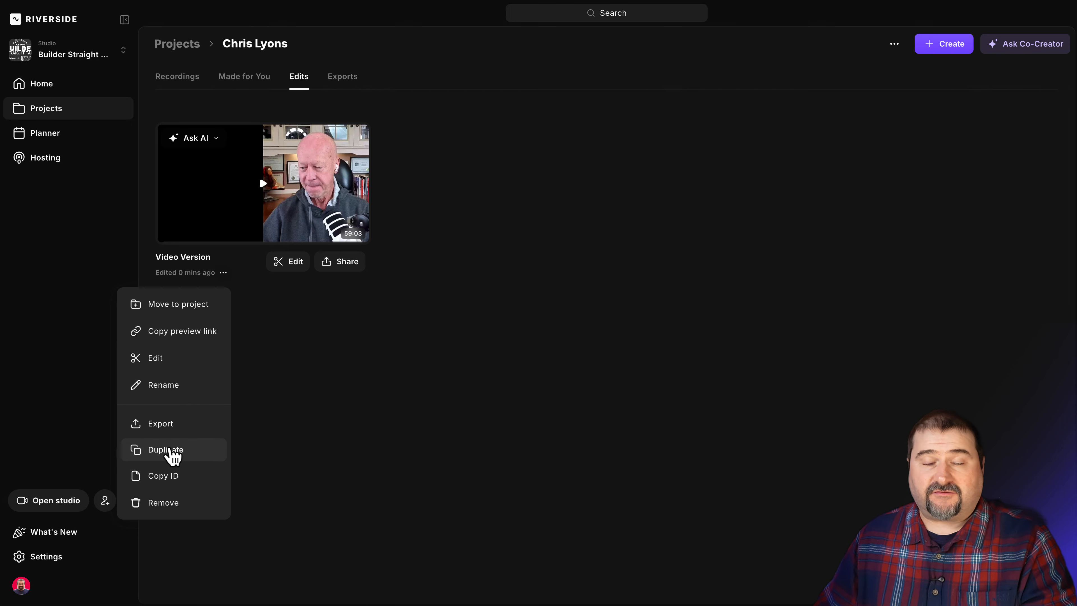
pyautogui.click(306, 413)
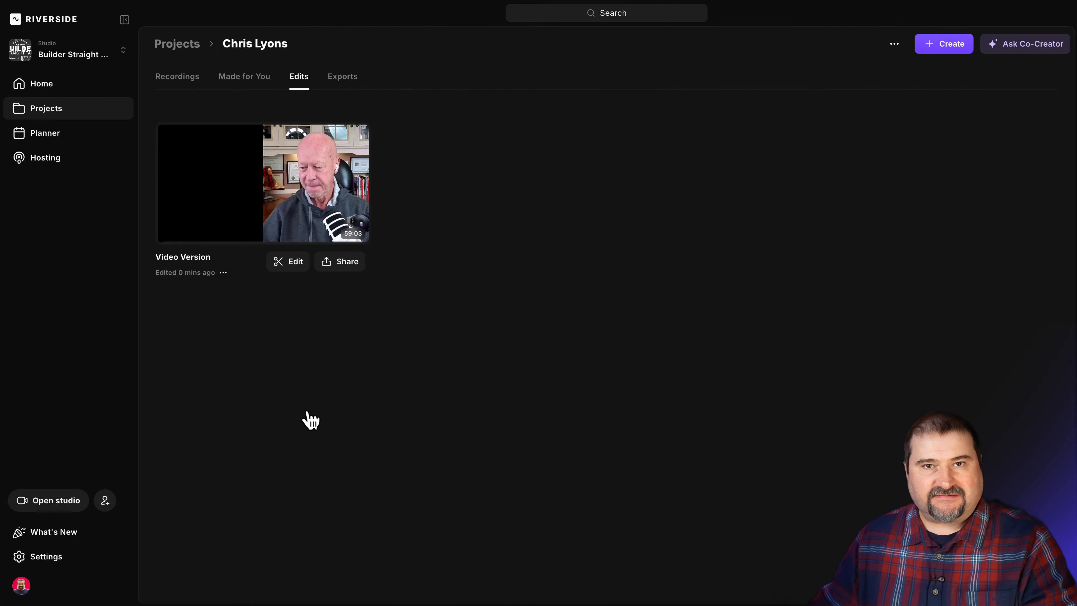
# Step: Create a new edit from the project's original full recording and name it "Audio Version"
pyautogui.click(186, 79)
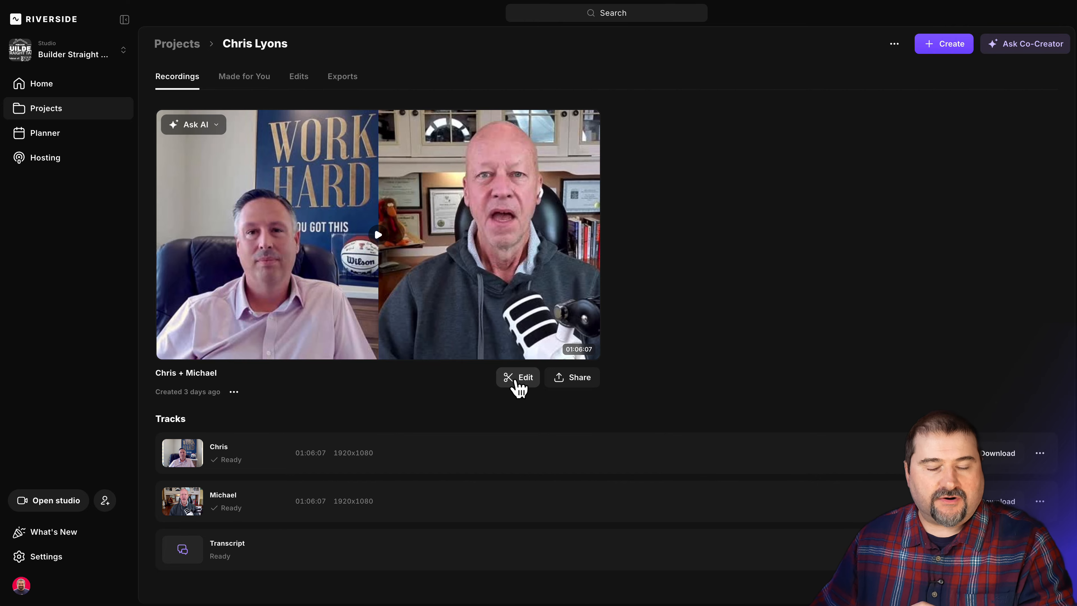
pyautogui.click(518, 378)
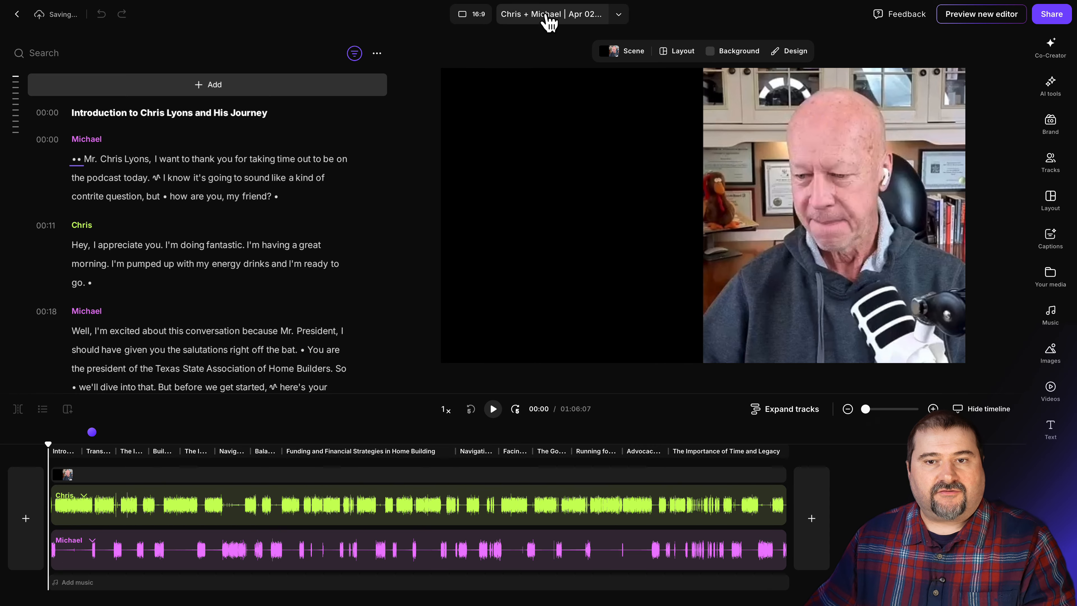
pyautogui.click(559, 15)
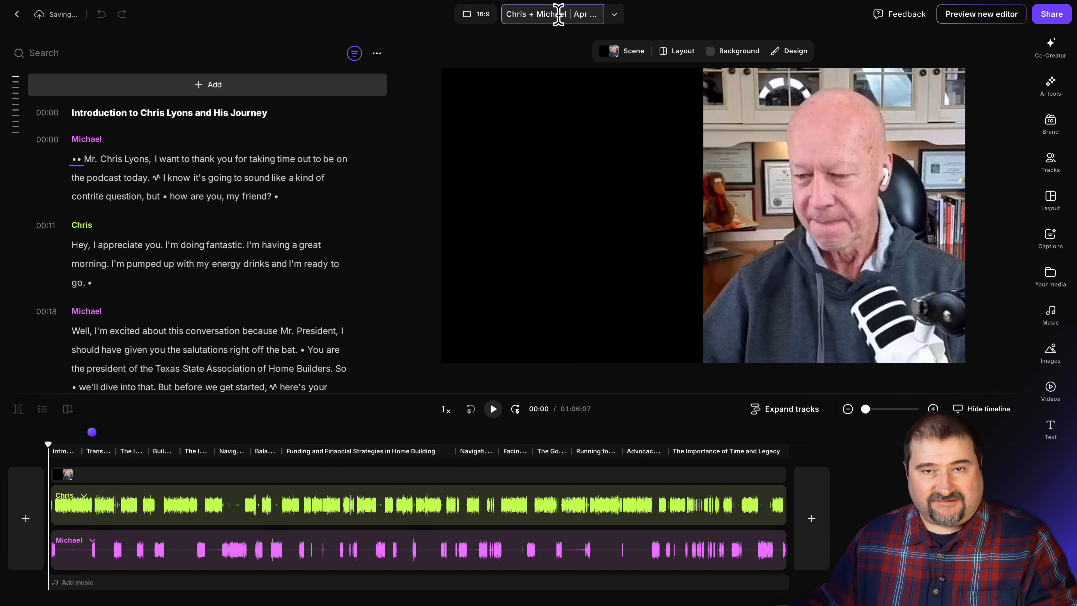
pyautogui.hotkey('ctrl', 'a')
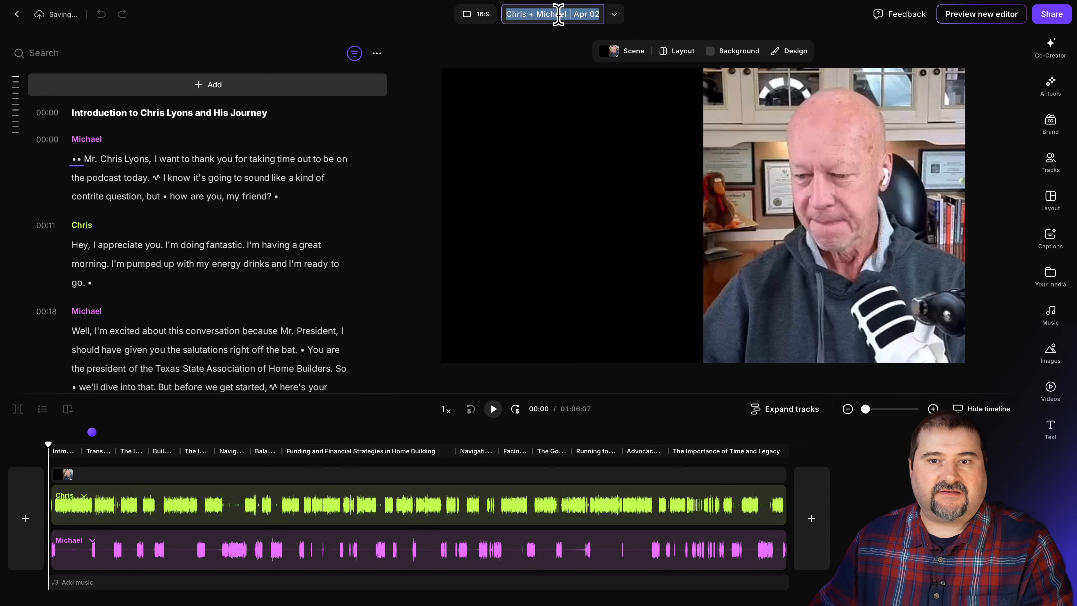
pyautogui.write('Au')
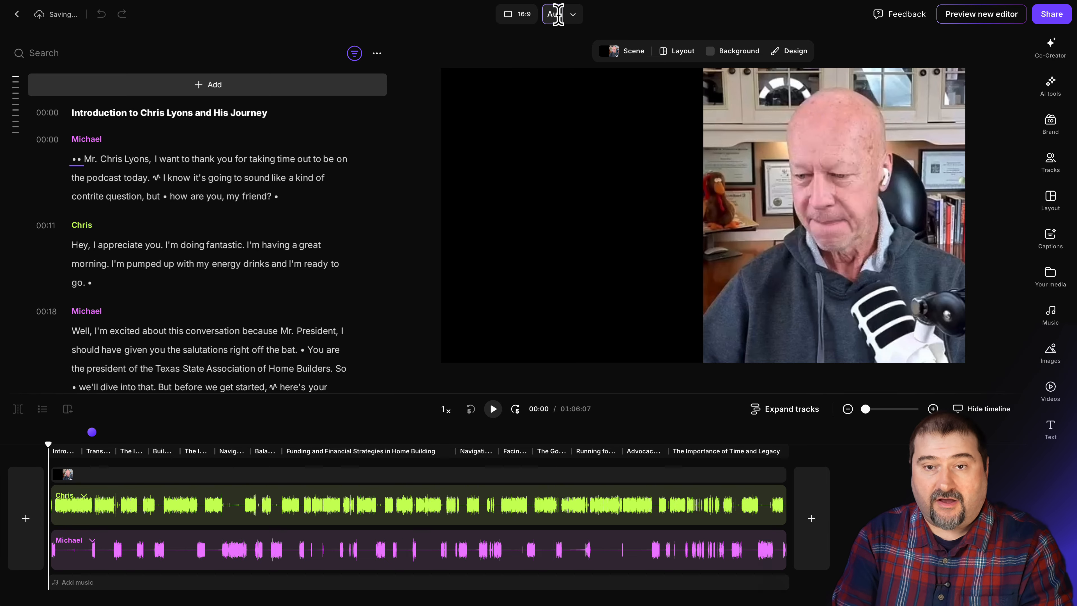
pyautogui.write('dio Version')
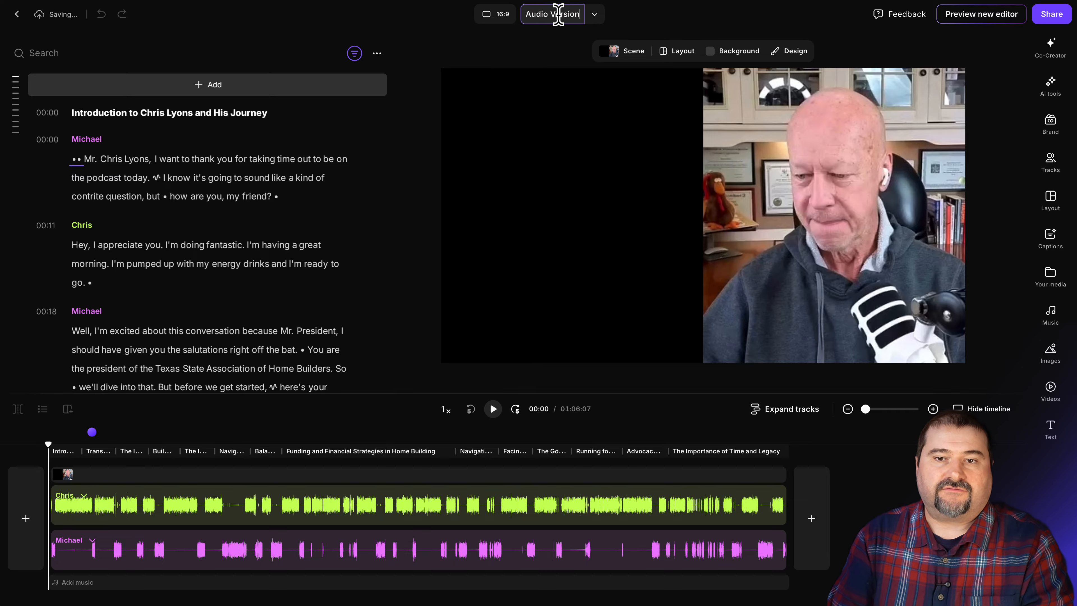
pyautogui.press('Return')
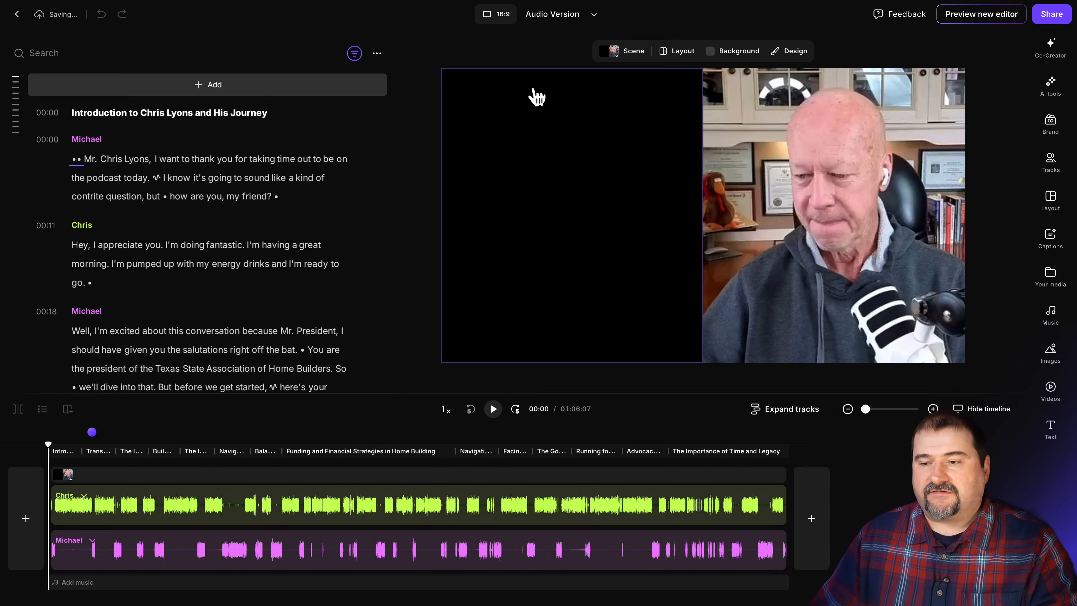
# Step: Remove pauses from the Audio Version with the AI tools, keeping the removal amount at its maximum
pyautogui.click(1055, 101)
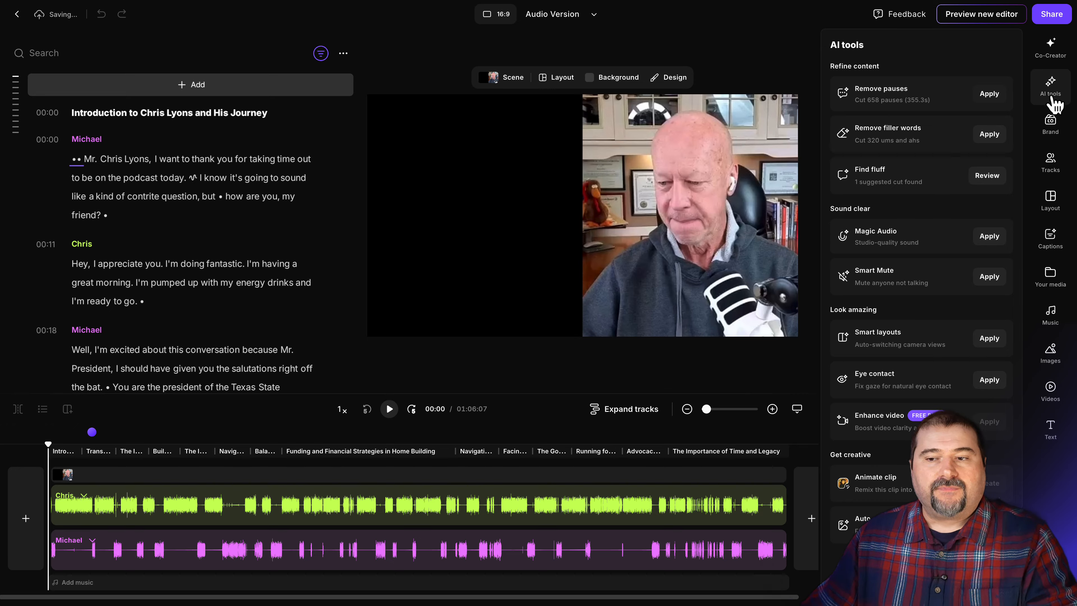
pyautogui.click(989, 93)
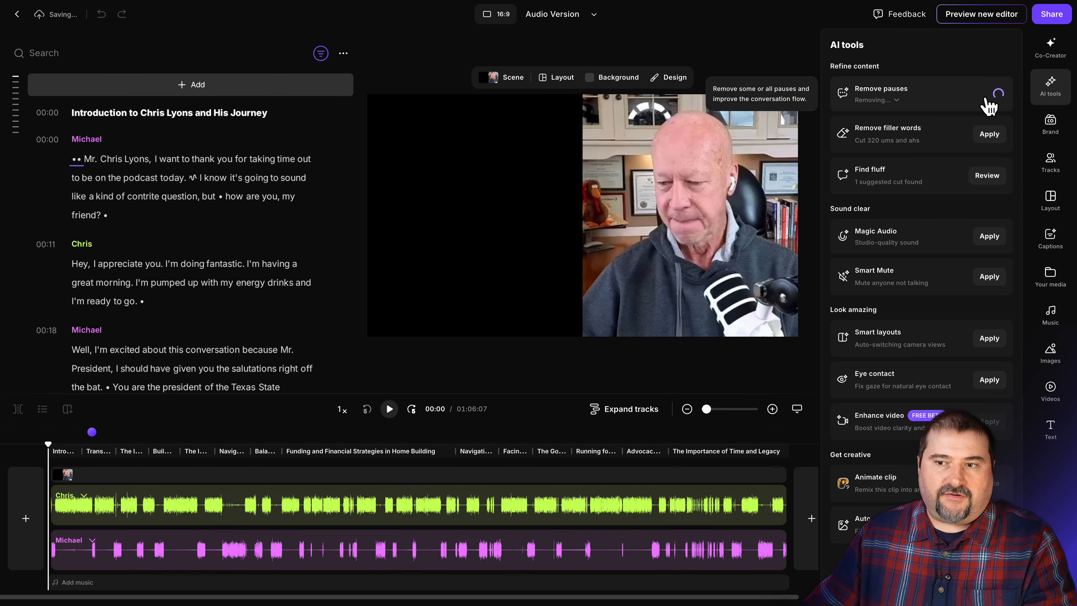
pyautogui.click(906, 104)
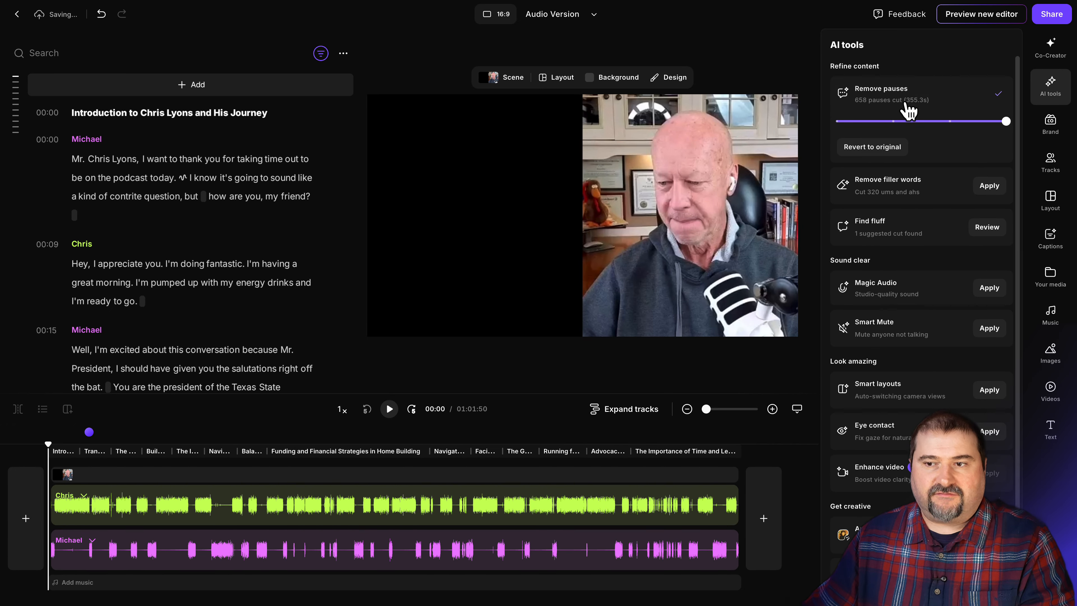
pyautogui.click(950, 121)
pyautogui.click(1005, 122)
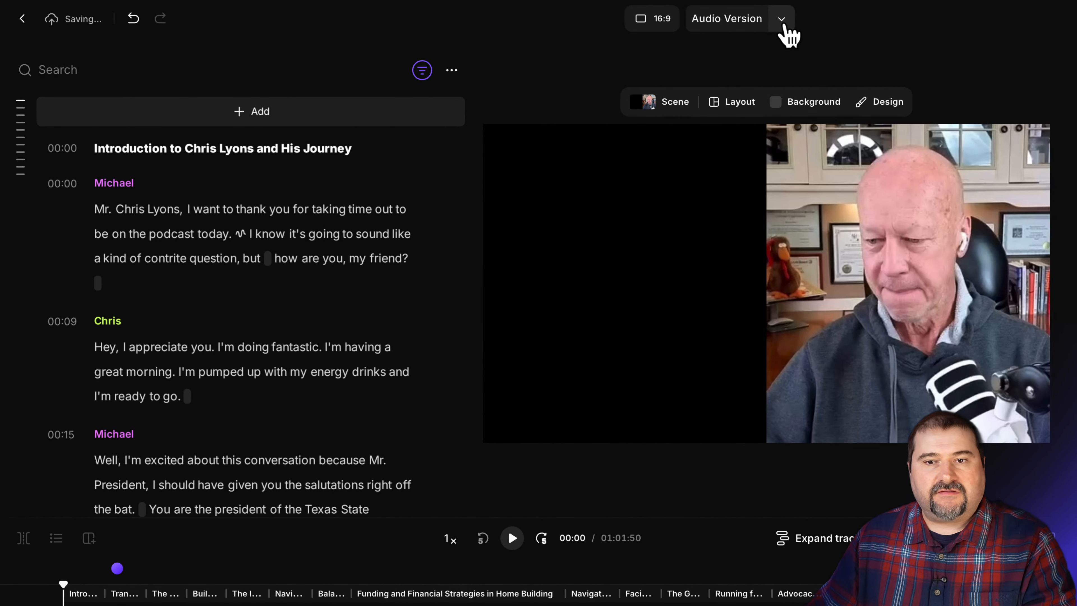
# Step: Examine the list of the recording's edits and clips from the editor, and return to the project's edits
pyautogui.click(782, 22)
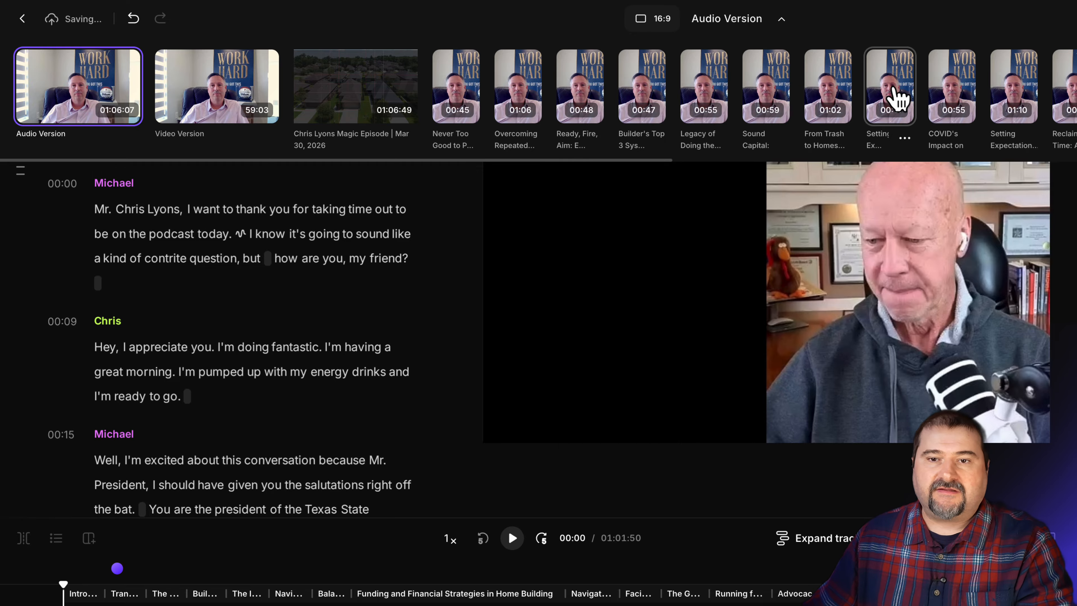
pyautogui.click(781, 20)
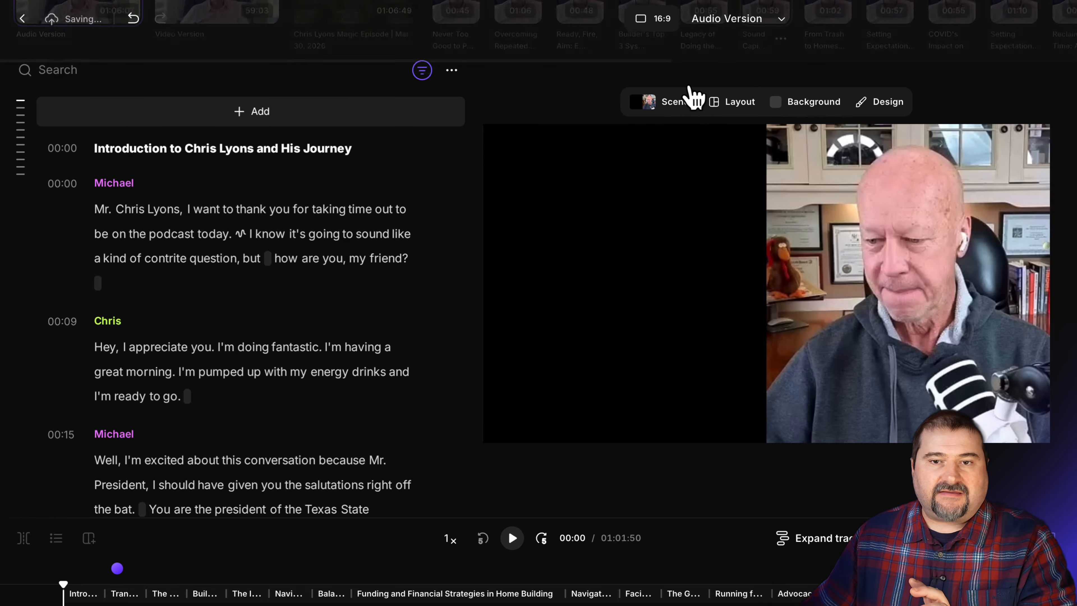
pyautogui.click(22, 19)
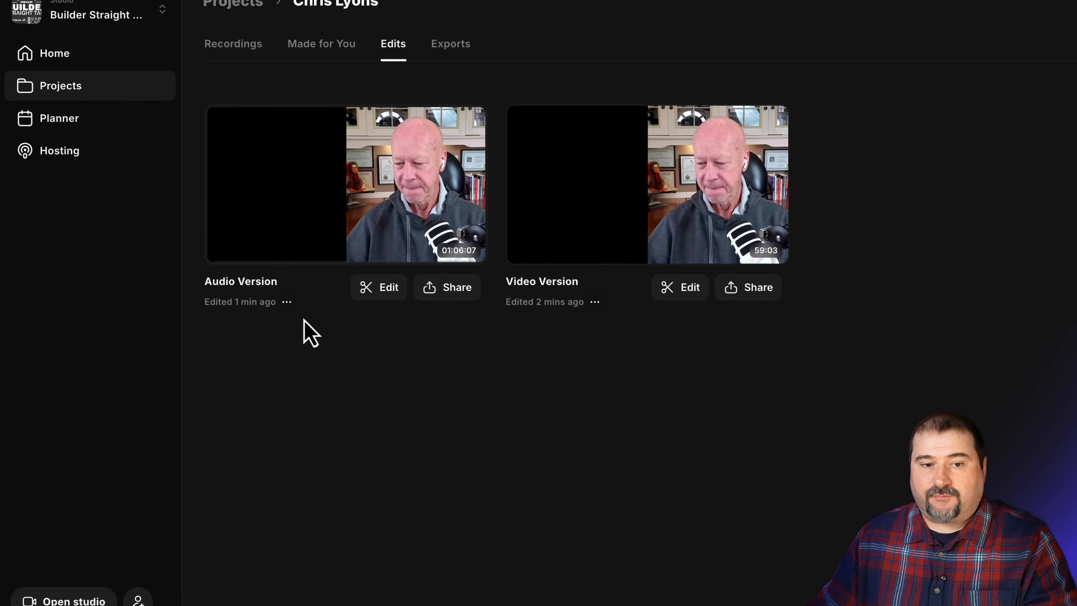
# Step: Examine the export and duplicate options of the Audio Version and Video Version edits
pyautogui.click(287, 301)
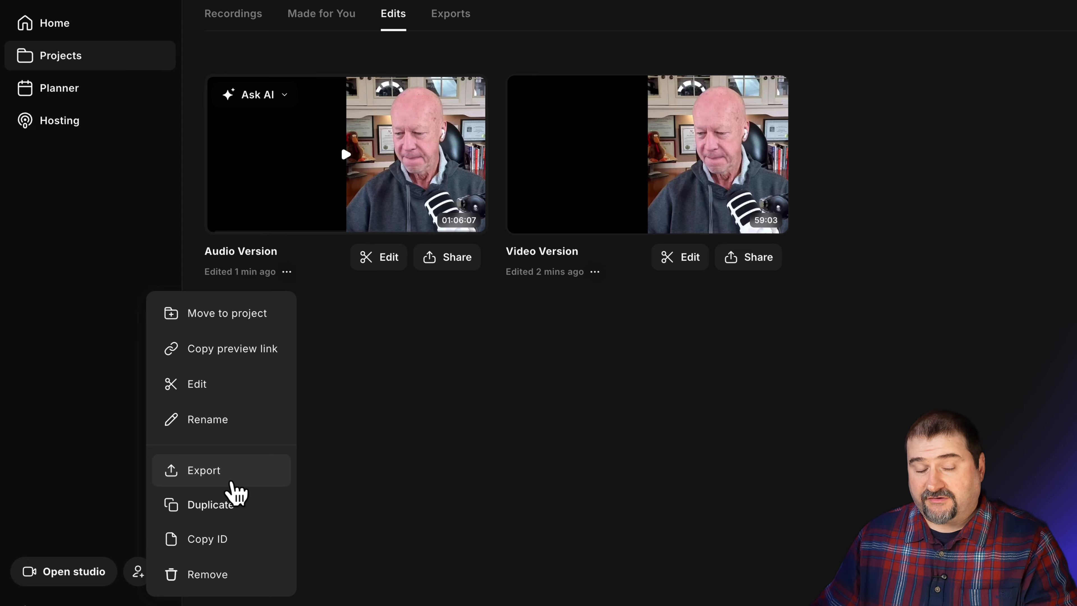
pyautogui.click(526, 432)
pyautogui.click(595, 274)
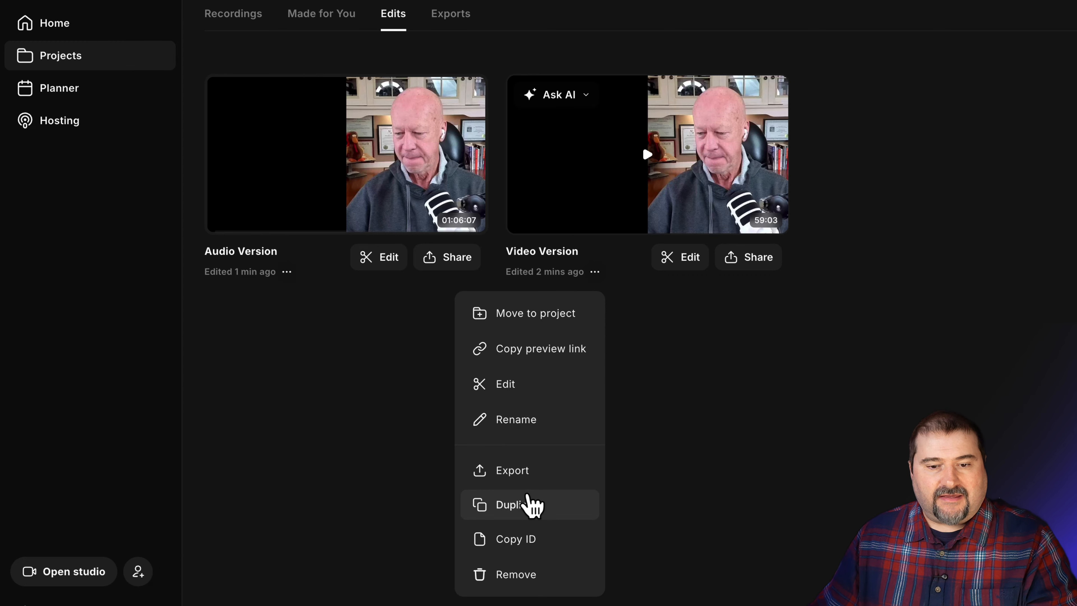
pyautogui.click(247, 370)
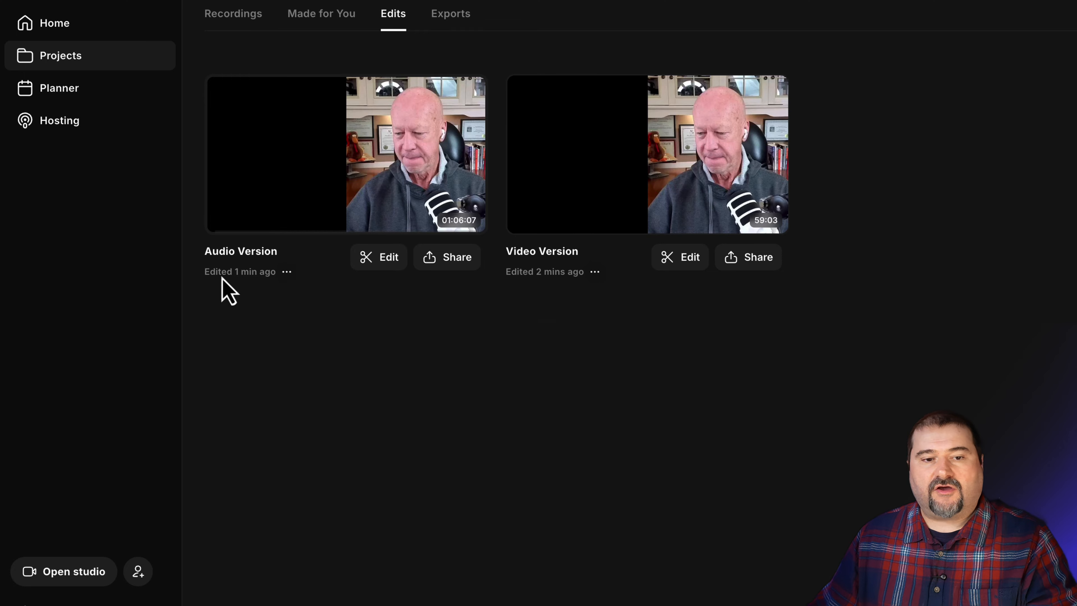
# Step: Open the export options of the Audio Version edit and set it up as an audio export in WAV HD quality
pyautogui.click(287, 272)
pyautogui.click(220, 468)
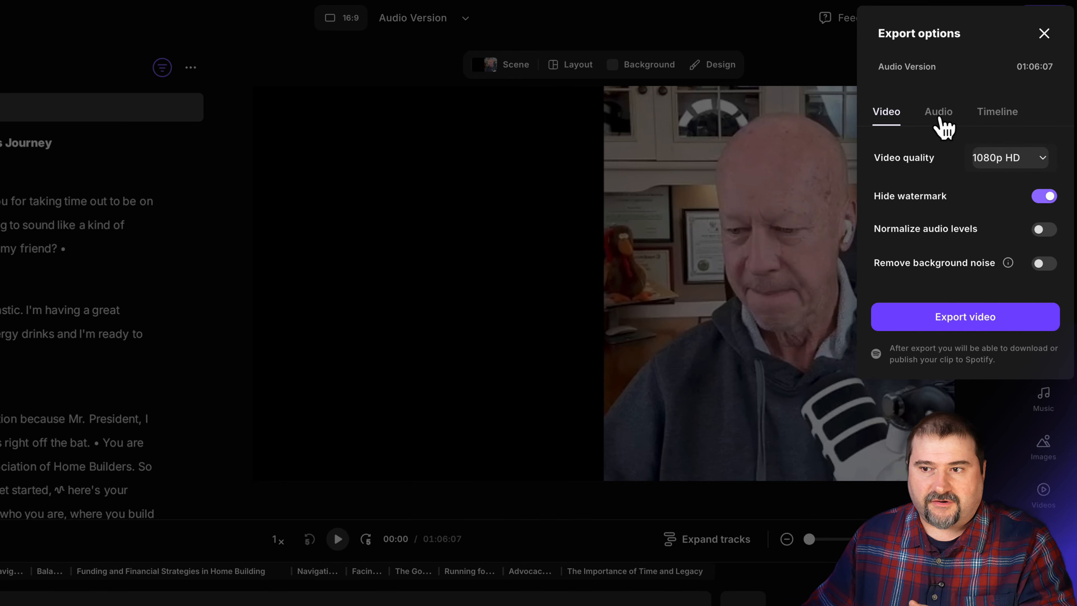
pyautogui.click(939, 120)
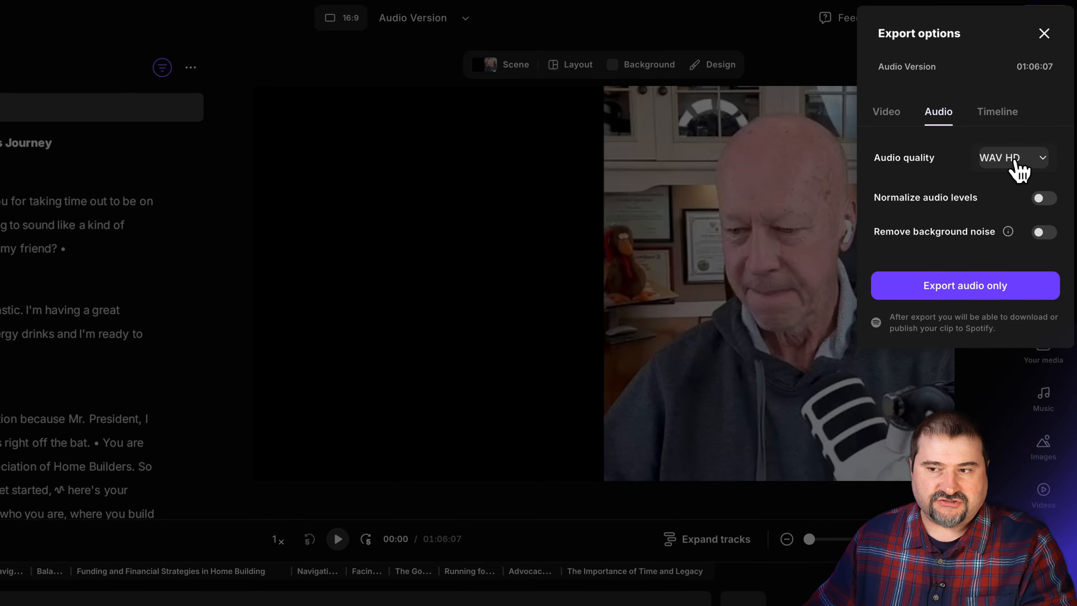
pyautogui.click(1020, 170)
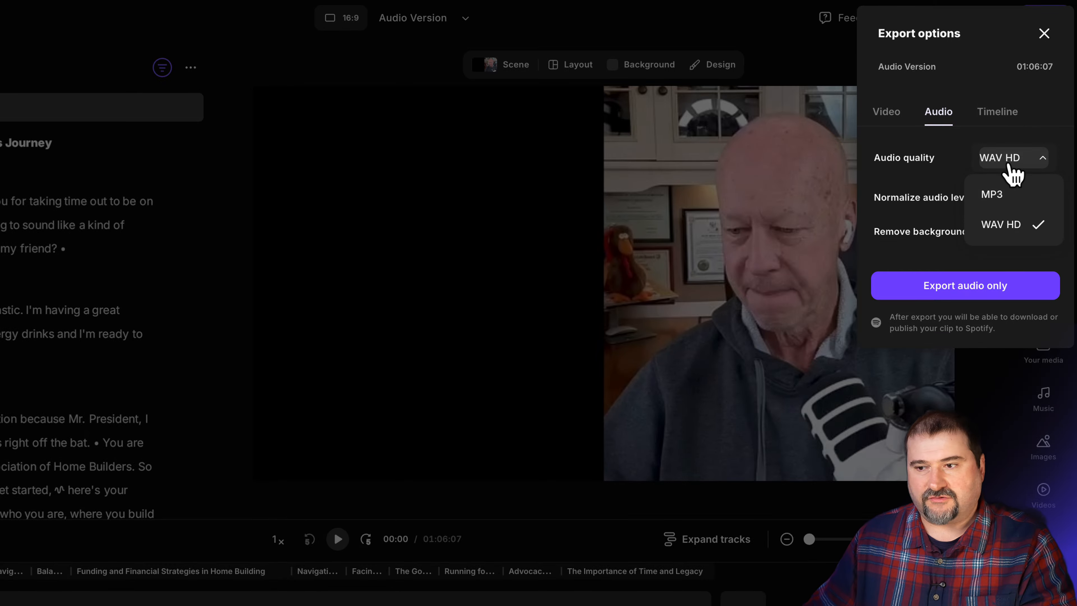
pyautogui.click(1011, 172)
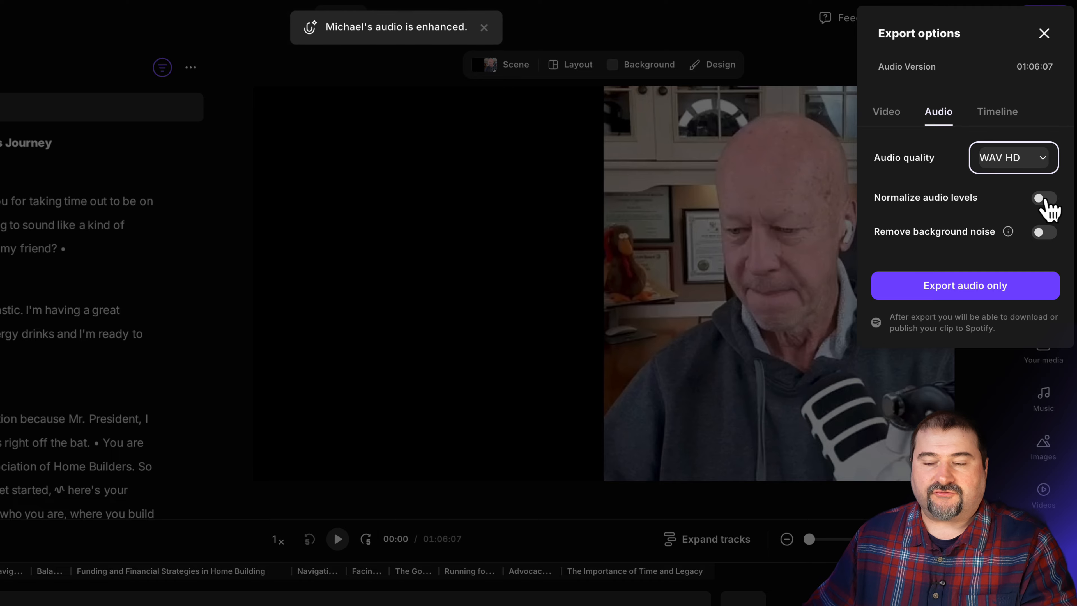
# Step: Enable audio level normalization and background noise removal, and export the Audio Version as audio only
pyautogui.click(1046, 200)
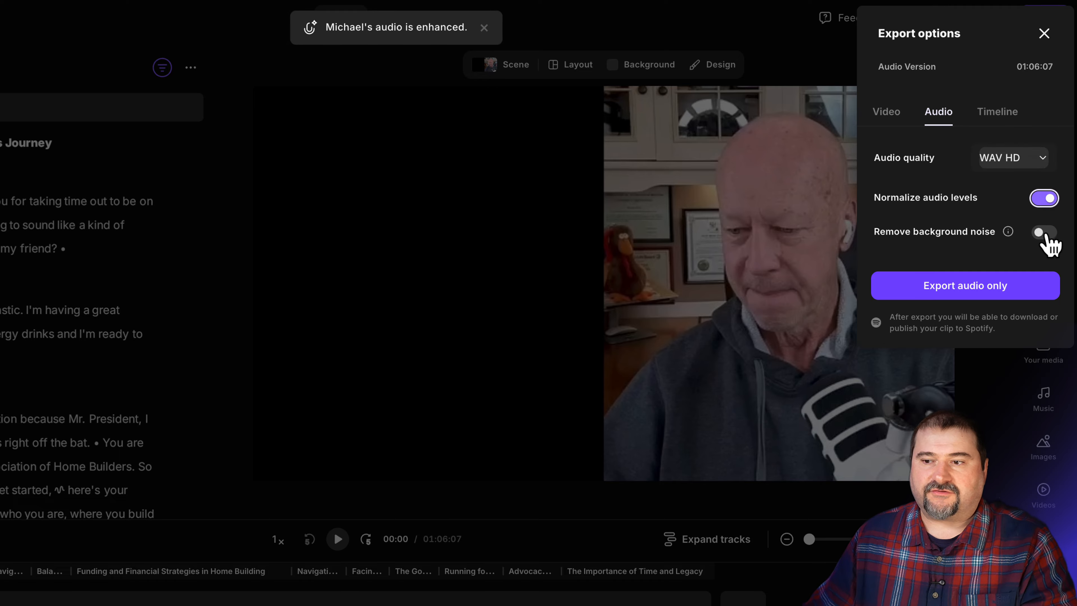
pyautogui.click(1044, 232)
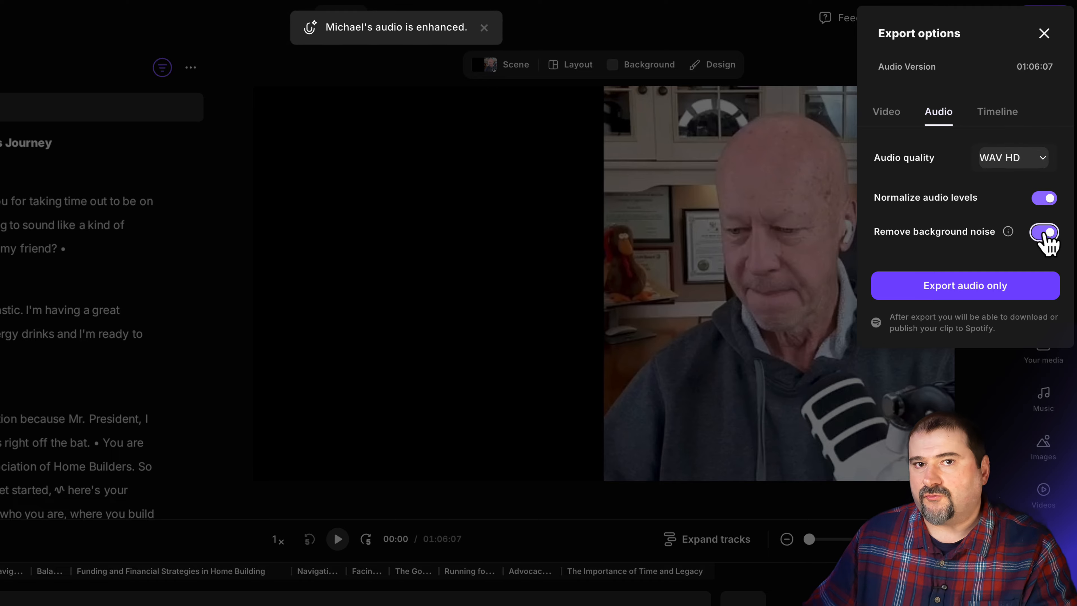
pyautogui.click(968, 285)
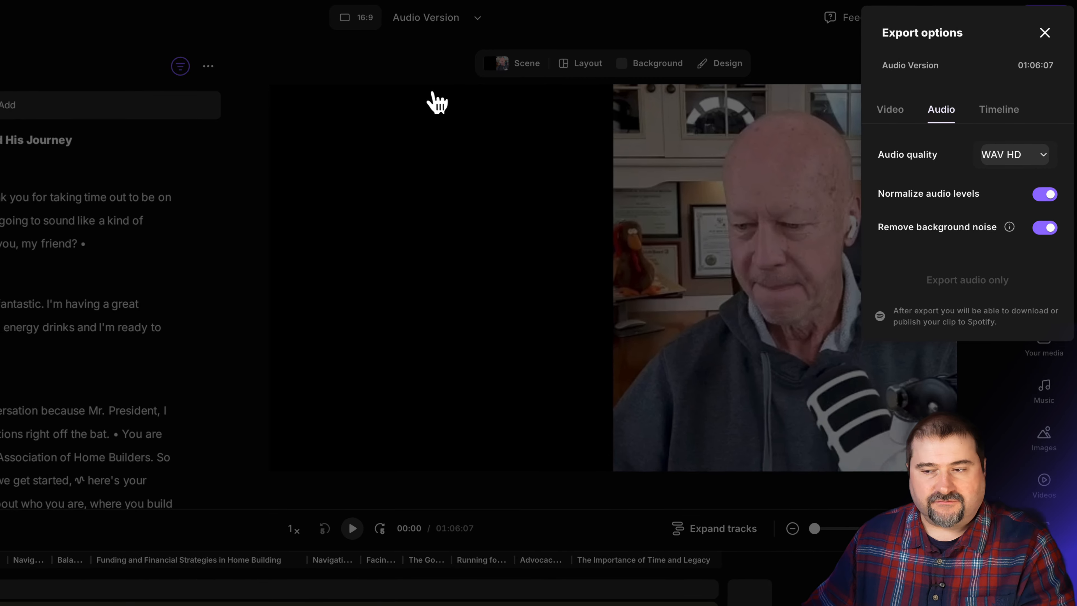
pyautogui.click(1001, 292)
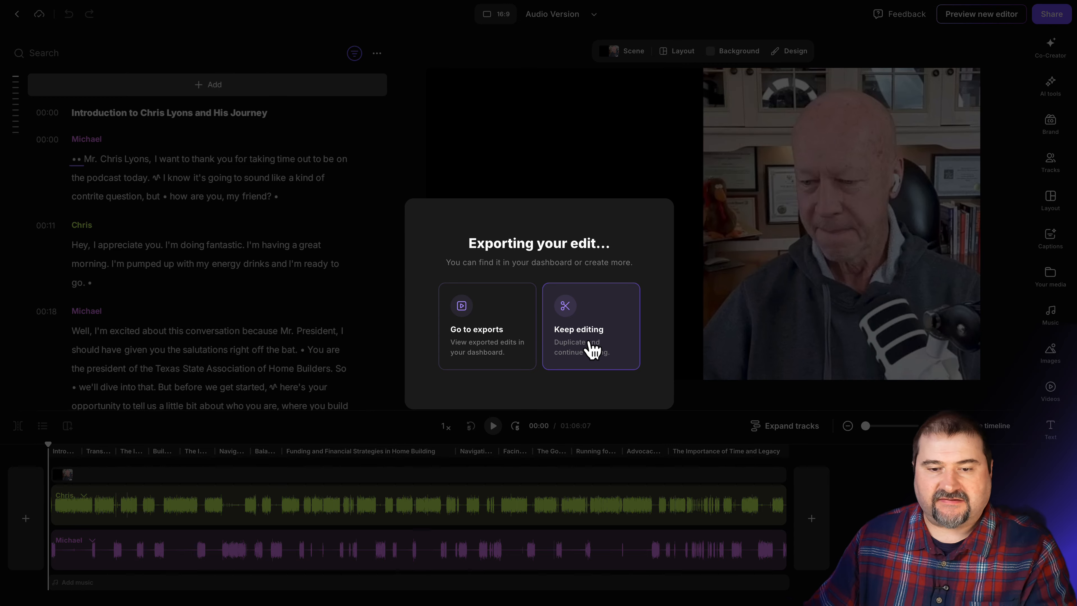
# Step: View the Audio Version in the project's exports, and return to the project's edits
pyautogui.click(491, 331)
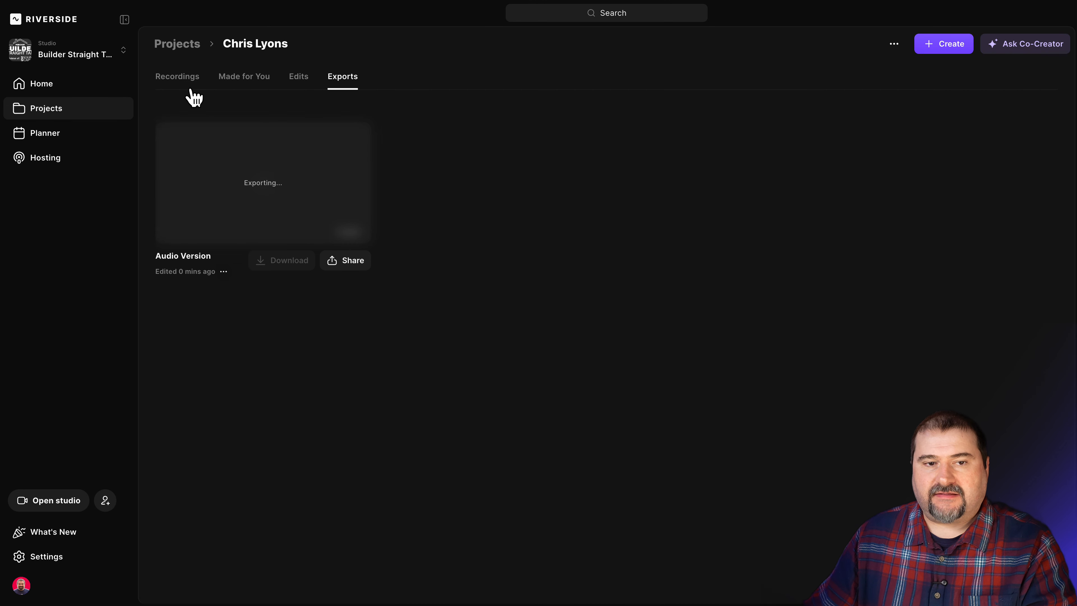
pyautogui.click(292, 90)
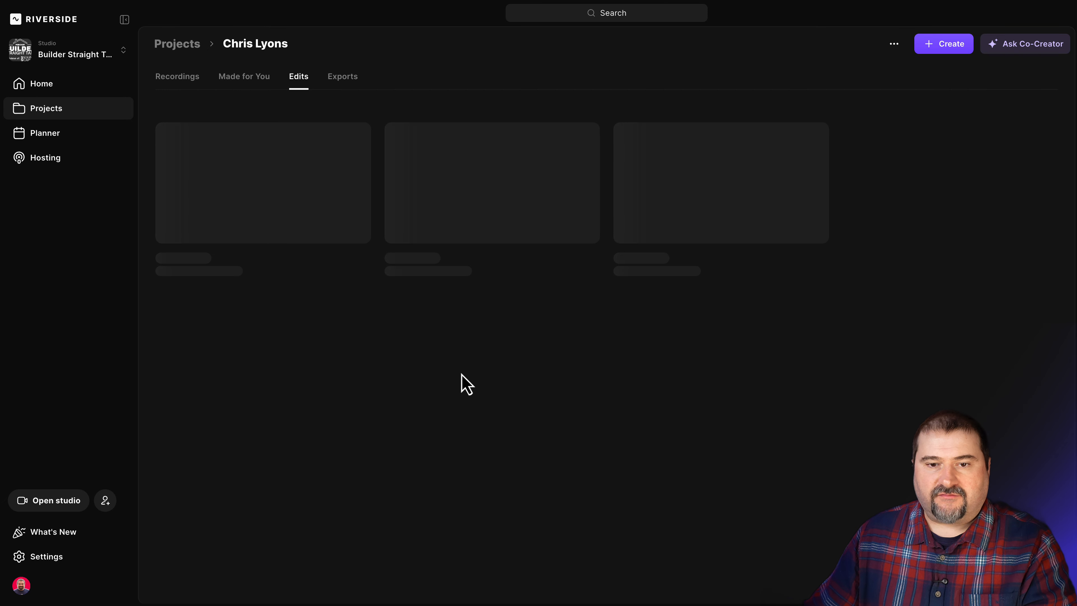